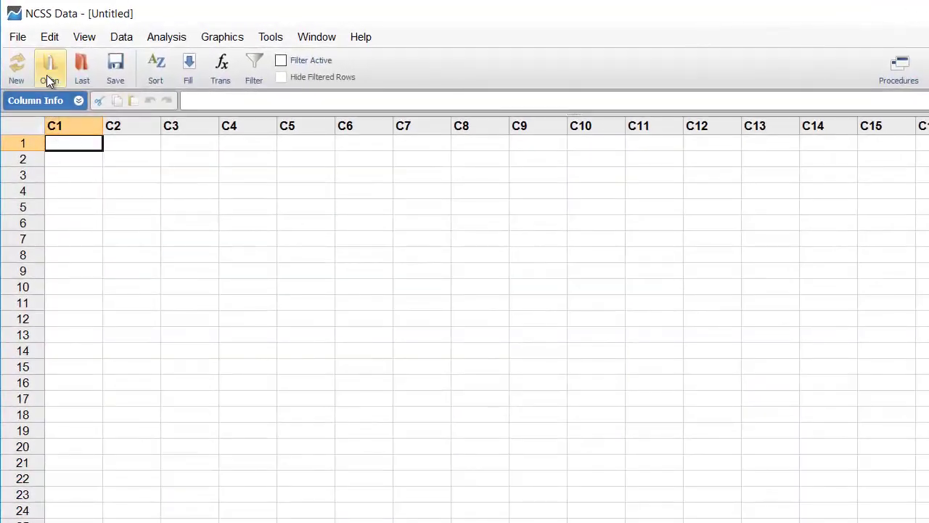
Open the Regression.NCSS data file.
left_click(46, 74)
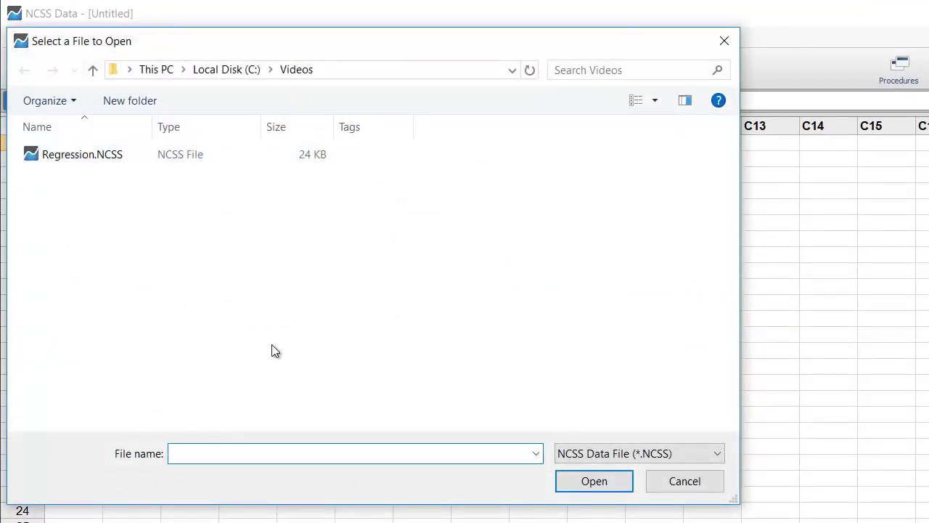
left_click(109, 163)
left_click(593, 483)
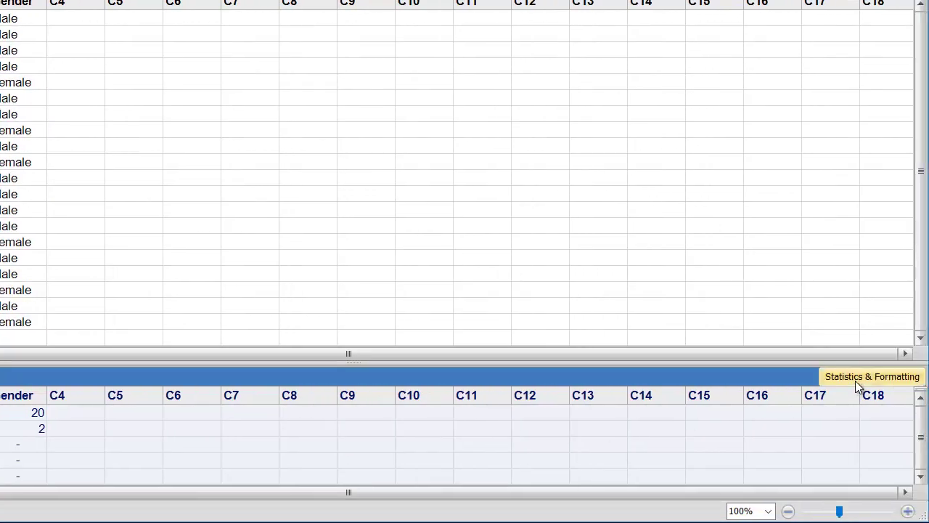
Add Last Row with Data, Empty Cells and Lower/Upper 95% CL for Mean to the summary statistics.
left_click(856, 381)
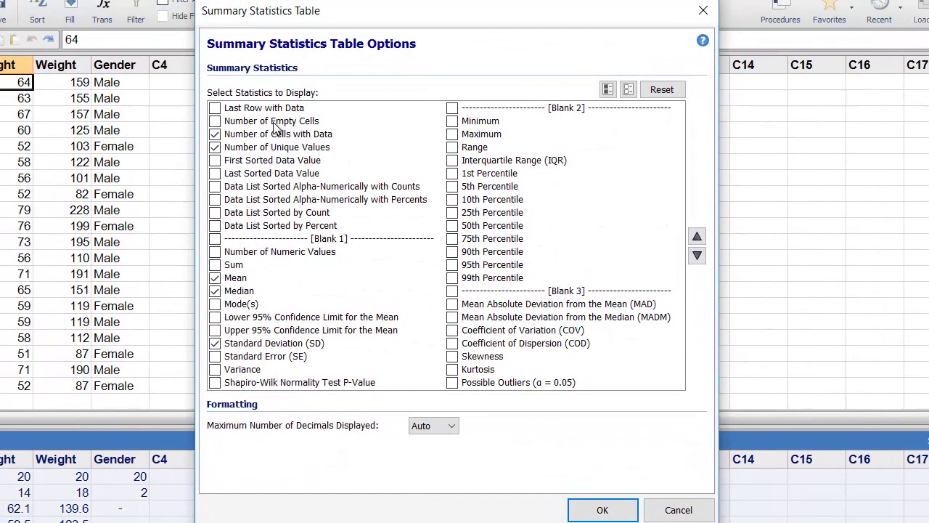
left_click(276, 111)
left_click(276, 121)
left_click(248, 317)
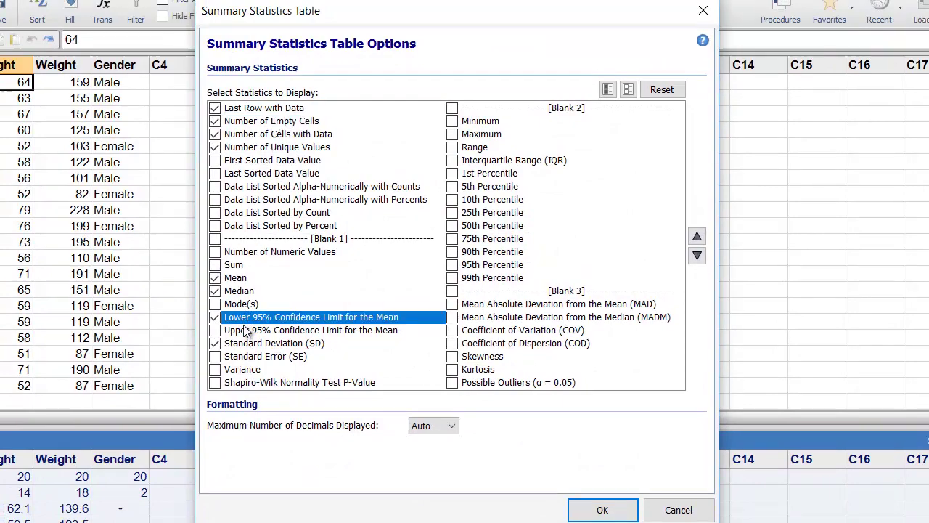
left_click(246, 331)
left_click(599, 509)
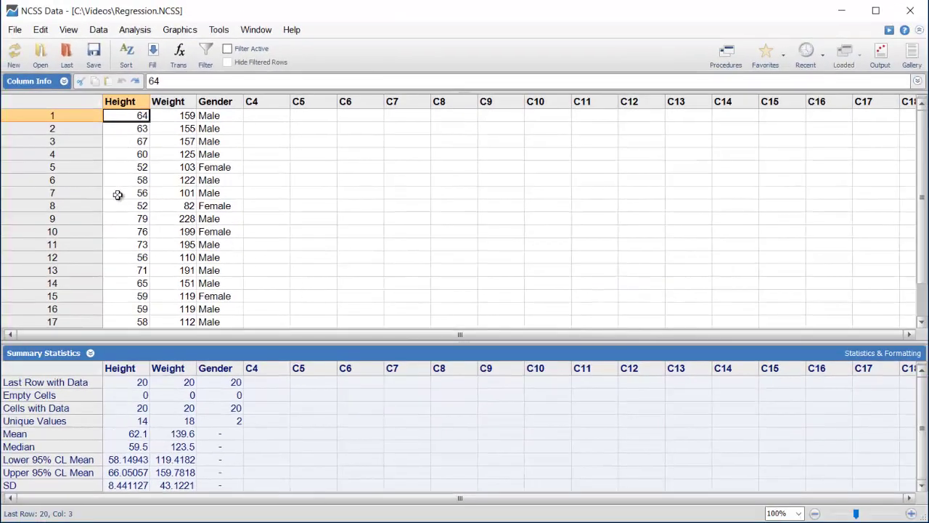
left_click_drag(89, 191, 162, 270)
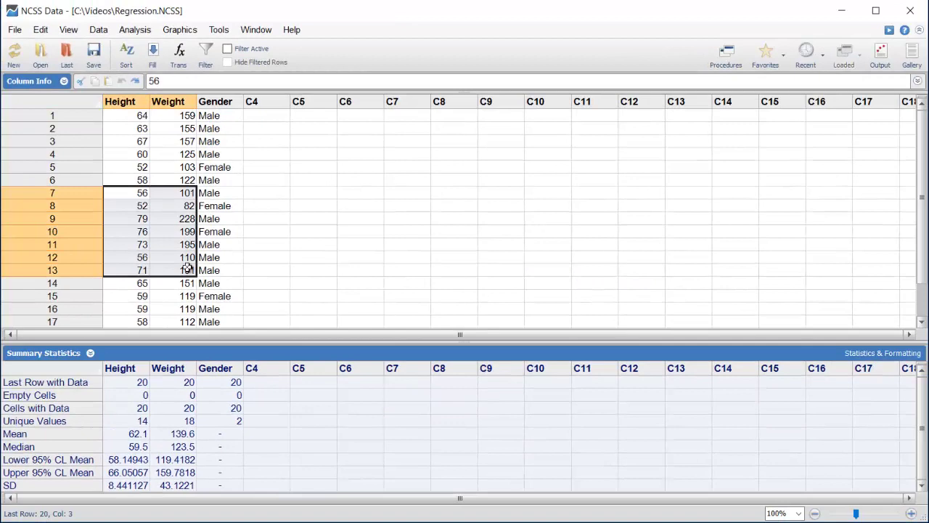
key("Delete")
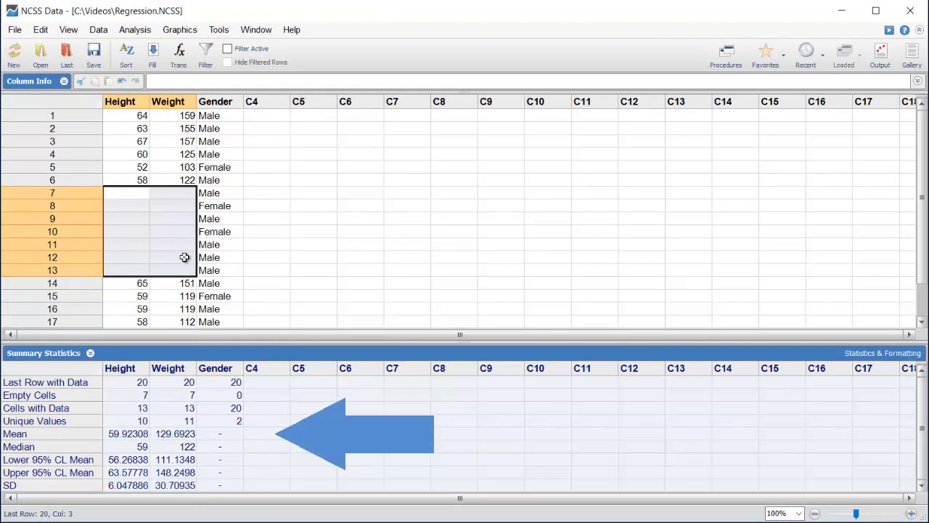
left_click(122, 81)
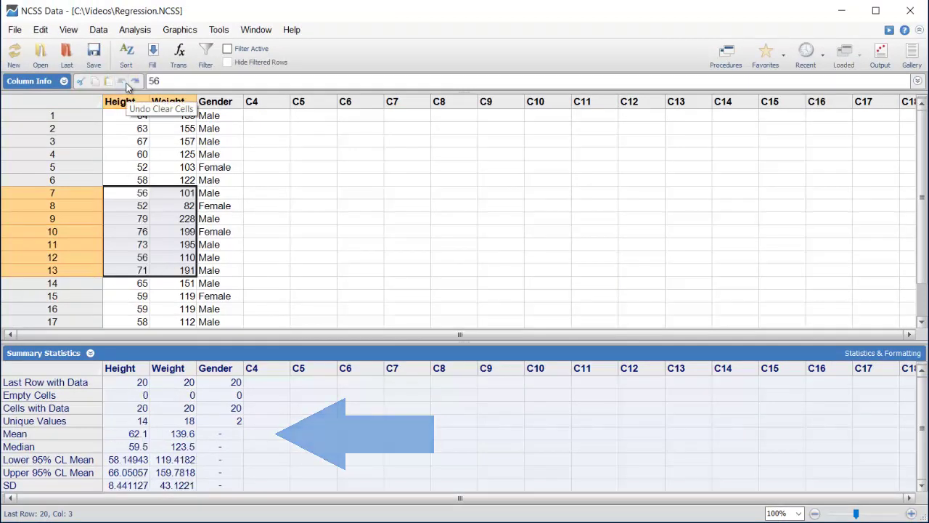
left_click(113, 120)
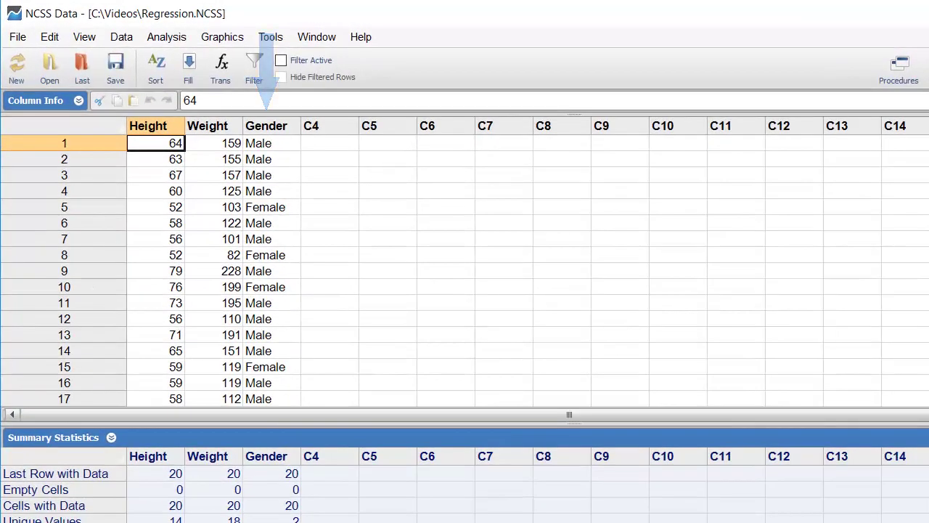
Create and activate a Gender list filter keeping only Male rows, excluding the 6 Female rows.
left_click(250, 77)
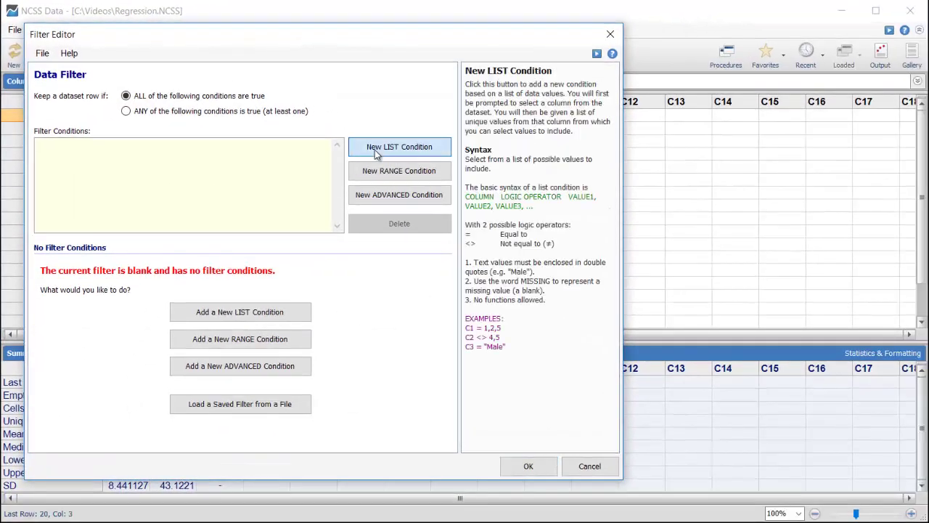
left_click(375, 149)
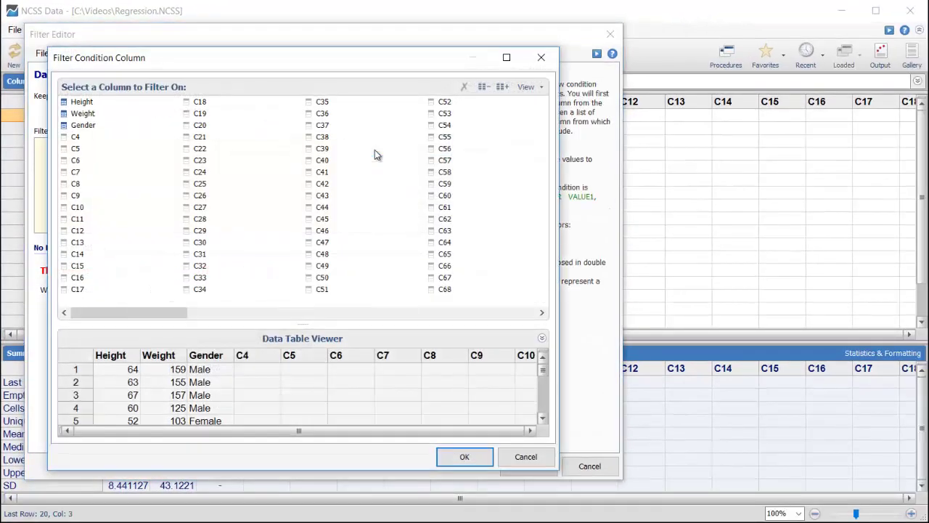
left_click(86, 127)
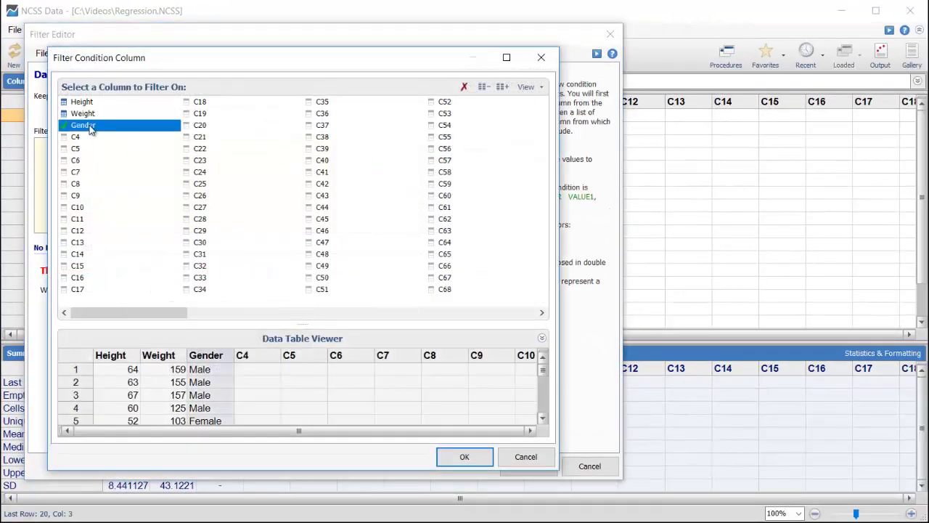
left_click(465, 457)
left_click(56, 290)
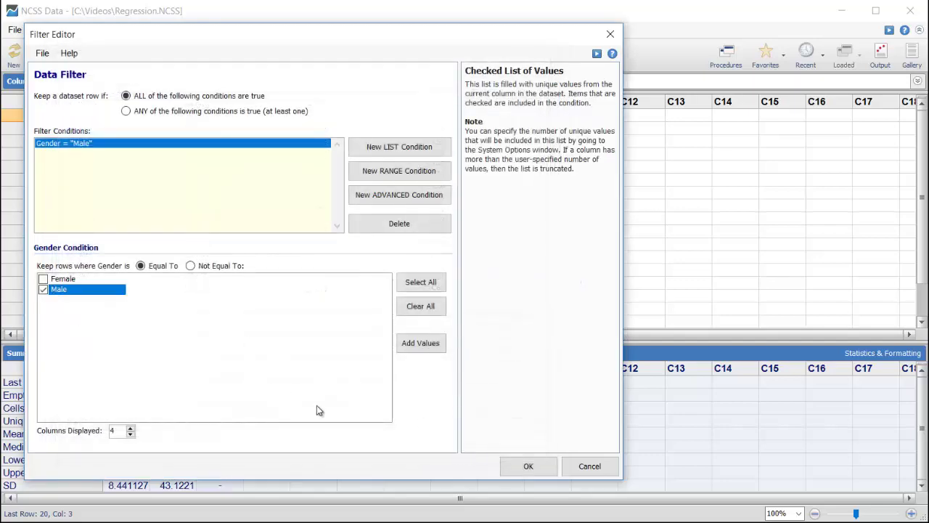
left_click(528, 466)
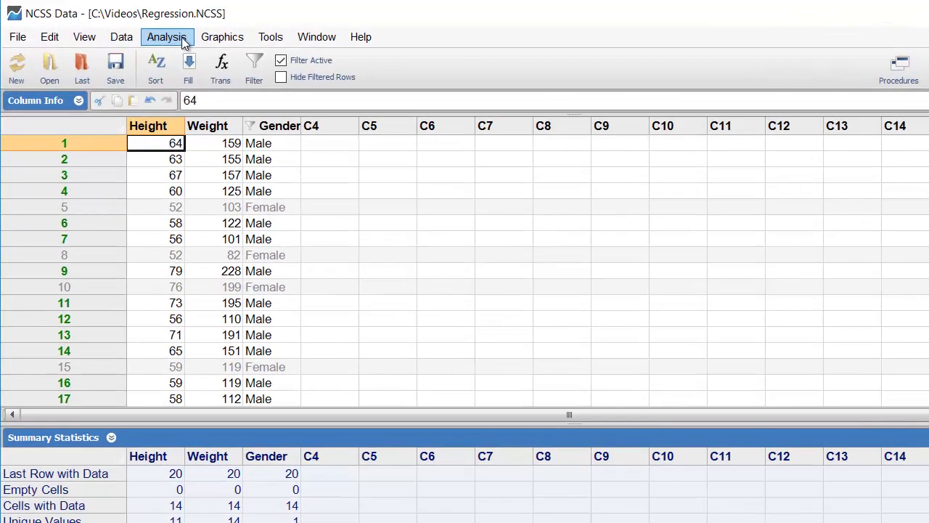
Open Linear Regression and Correlation from Analysis > Regression > Simple Linear Regression.
left_click(183, 44)
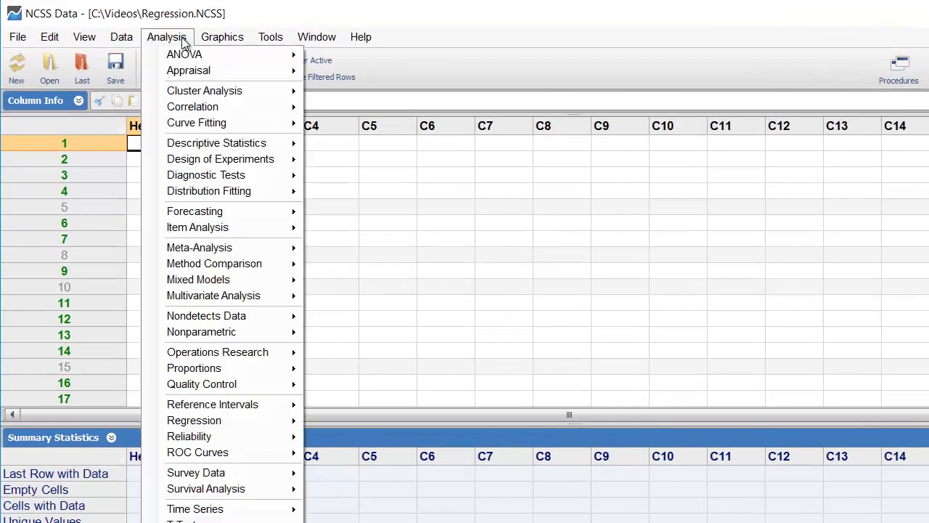
mouse_move(220, 42)
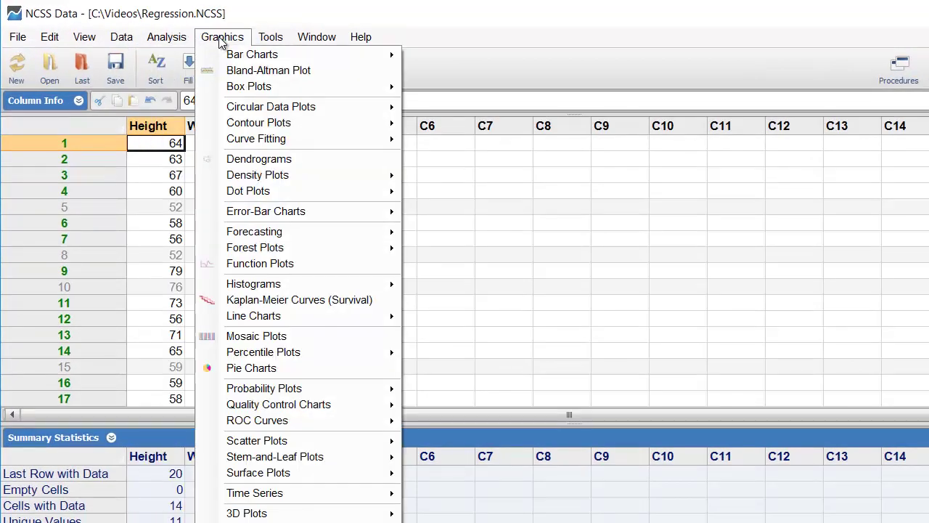
mouse_move(164, 44)
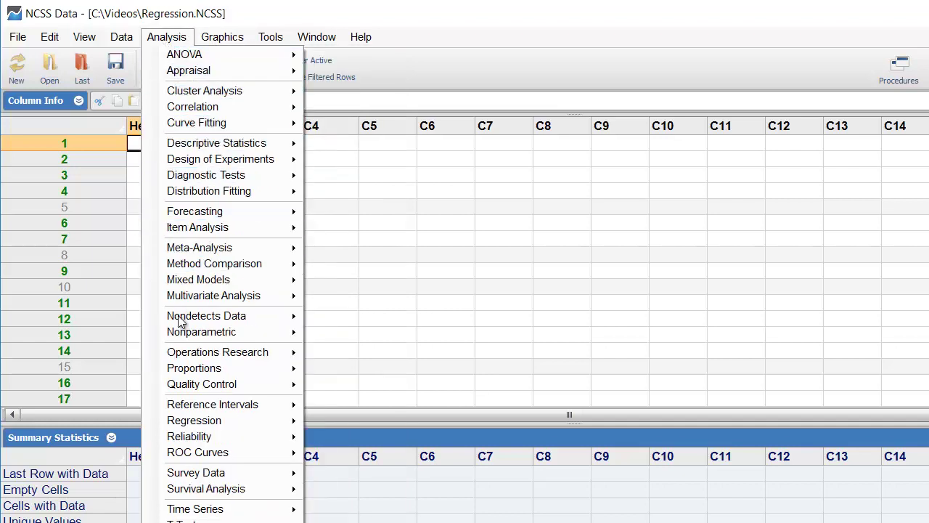
mouse_move(190, 427)
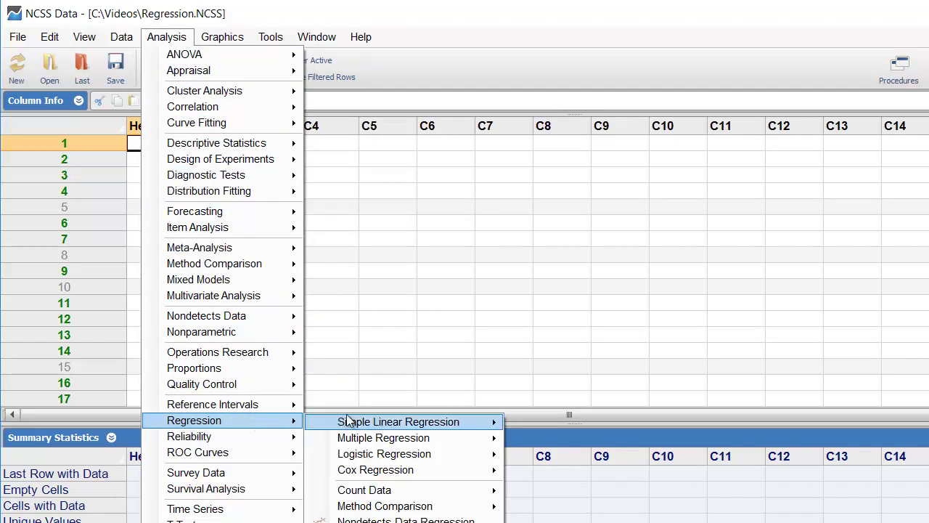
mouse_move(346, 422)
left_click(530, 424)
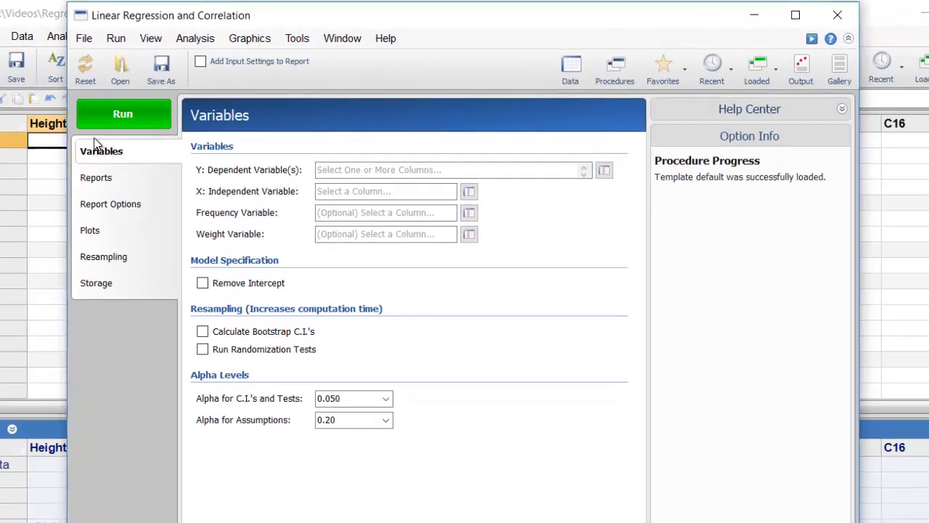
Read Option Info for the dependent, independent, frequency and weight variable boxes, then expand the Help Center.
left_click(368, 140)
left_click(348, 194)
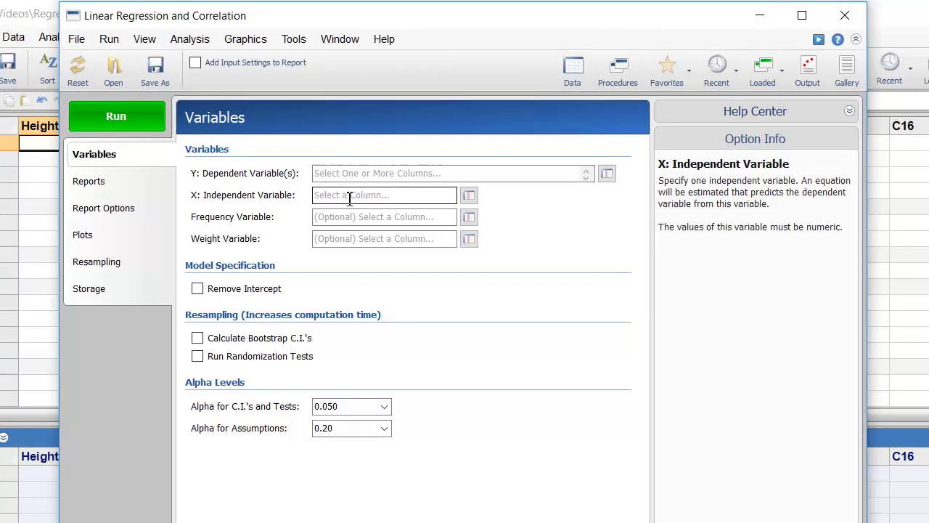
left_click(354, 216)
left_click(357, 238)
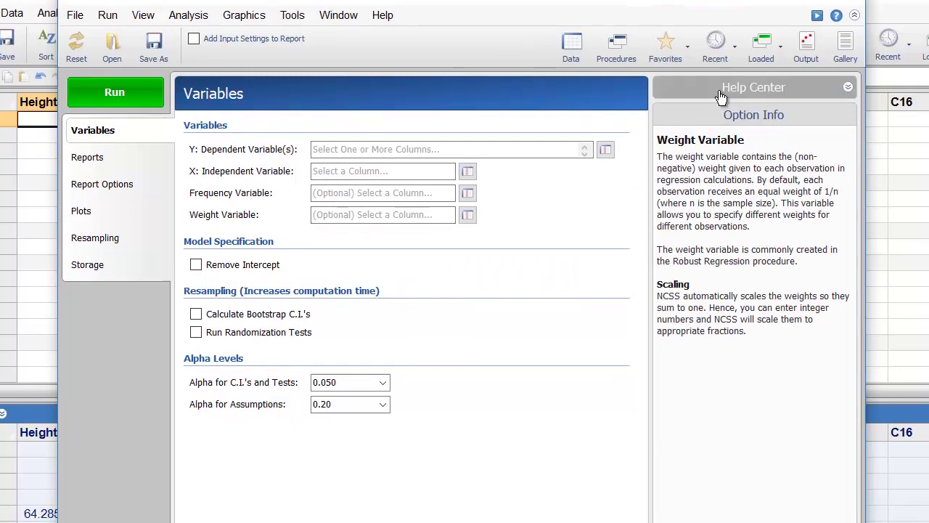
left_click(718, 111)
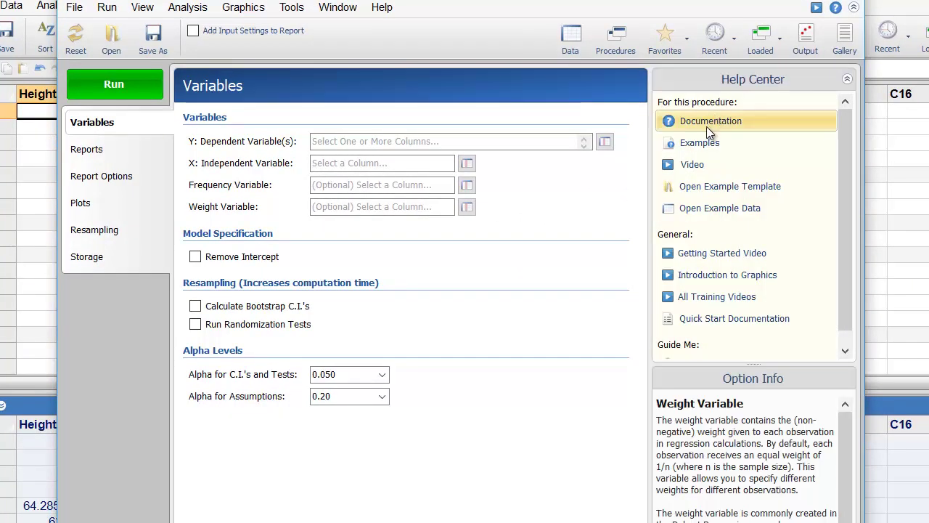
Open the procedure's PDF documentation and jump through Correlation, Assumptions, Technical Details and Example 1.
left_click(706, 125)
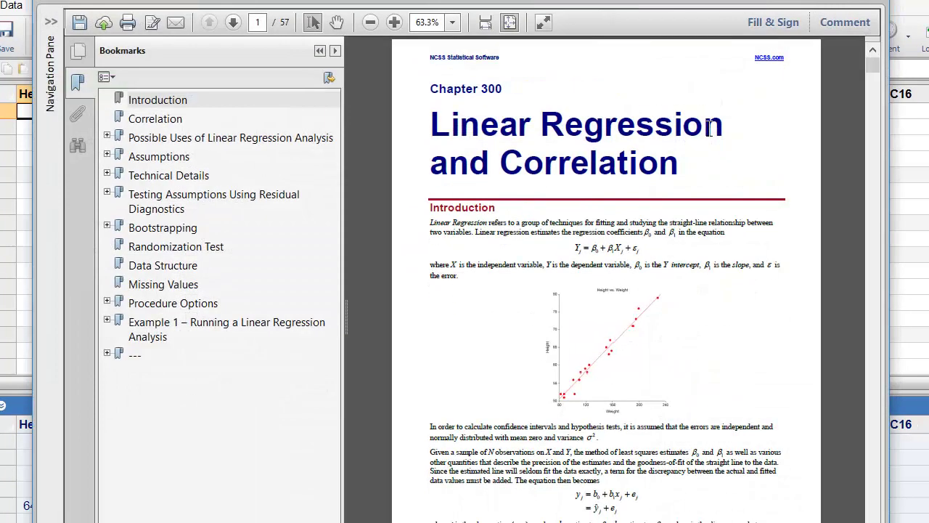
left_click(164, 121)
left_click(161, 138)
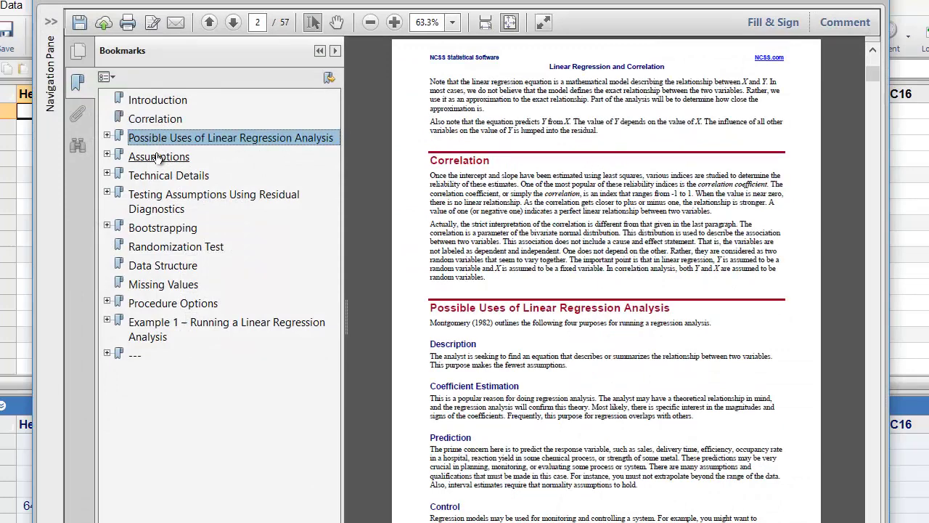
left_click(156, 156)
left_click(157, 177)
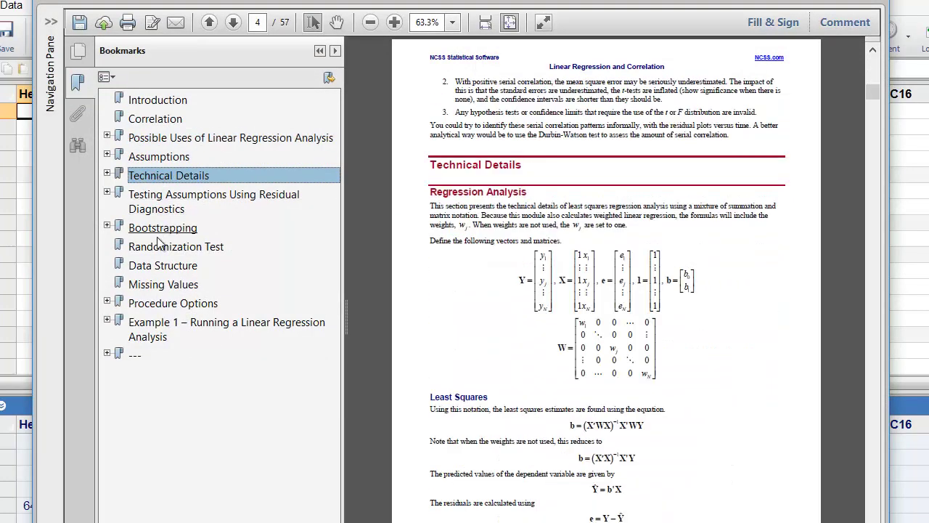
left_click(157, 326)
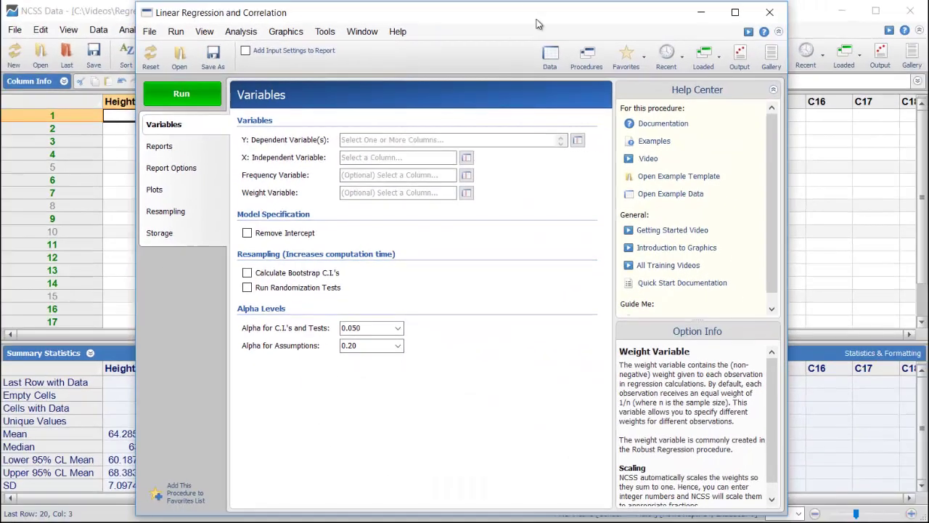
Assign Weight as the Y (dependent) variable and Height as the X (independent) variable.
left_click(577, 140)
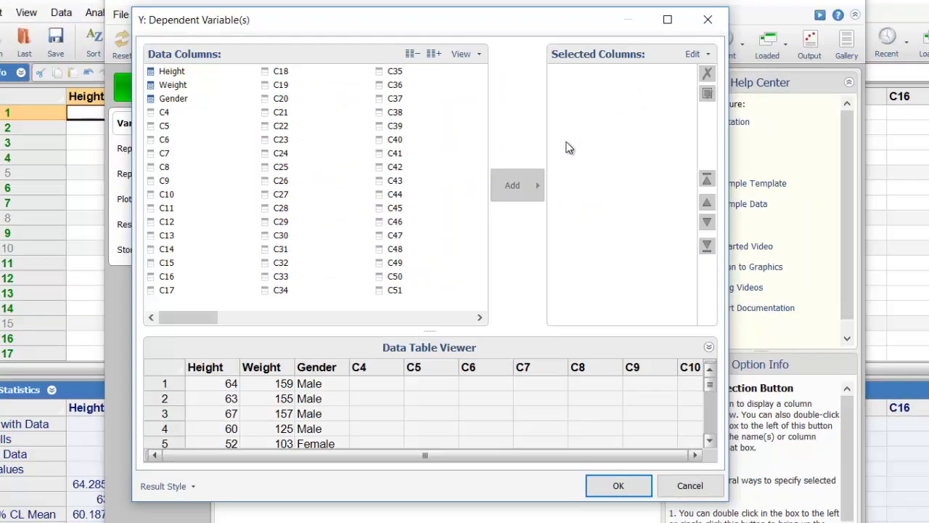
left_click(178, 84)
left_click(511, 185)
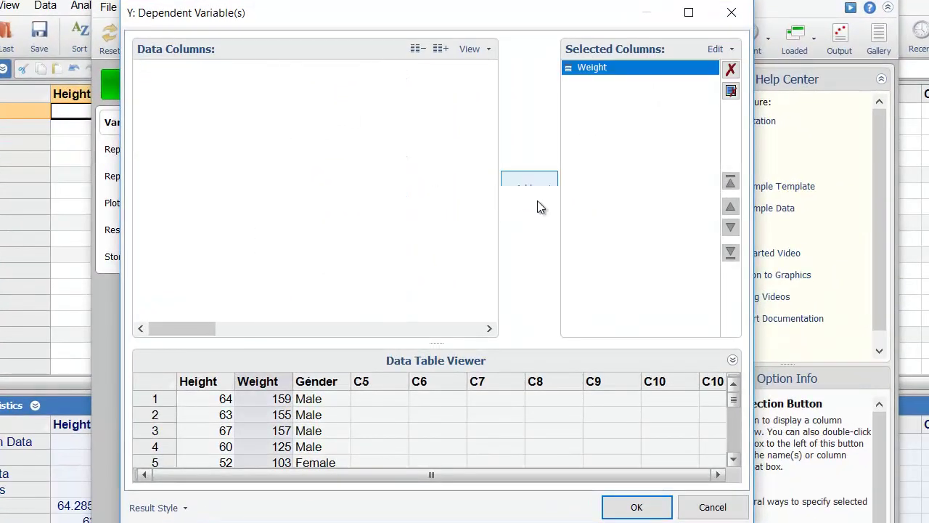
left_click(636, 506)
left_click(500, 166)
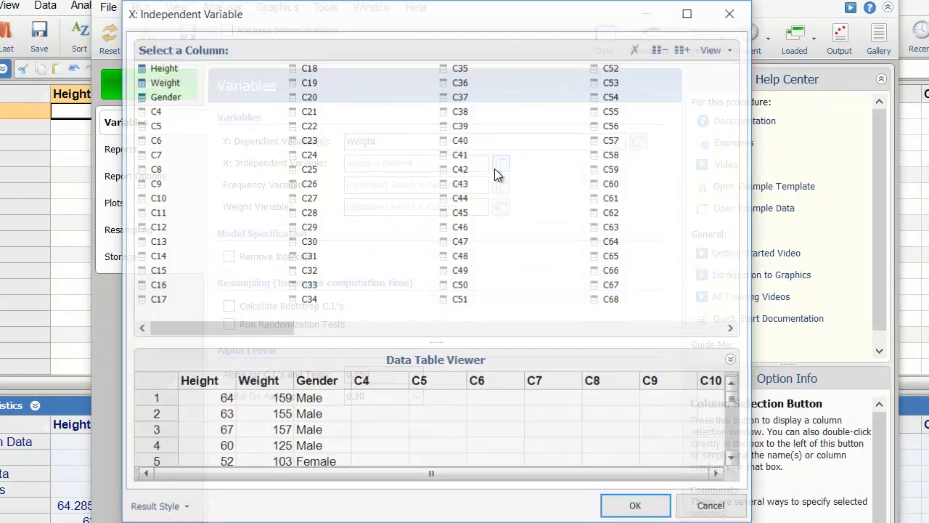
left_click(163, 67)
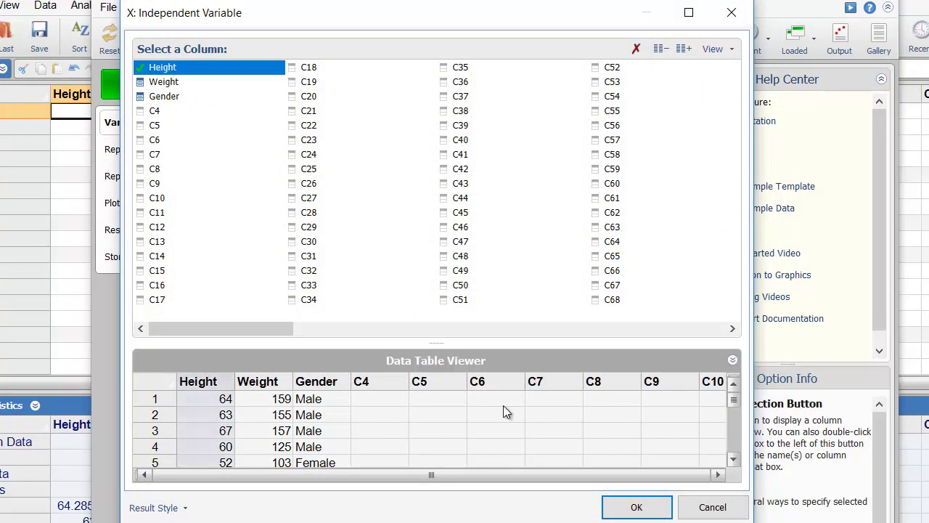
left_click(621, 505)
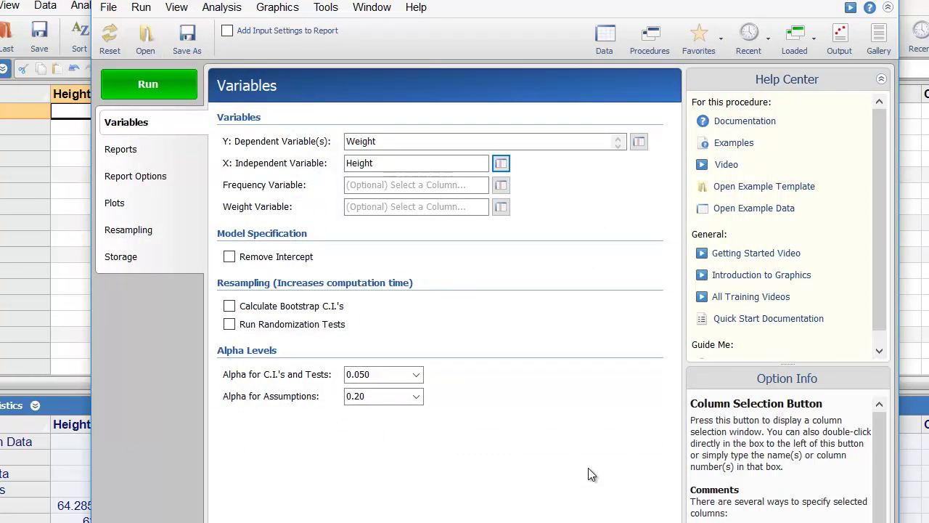
Change the Y vs X scatter plot symbols to a new style, shown in blue.
left_click(167, 206)
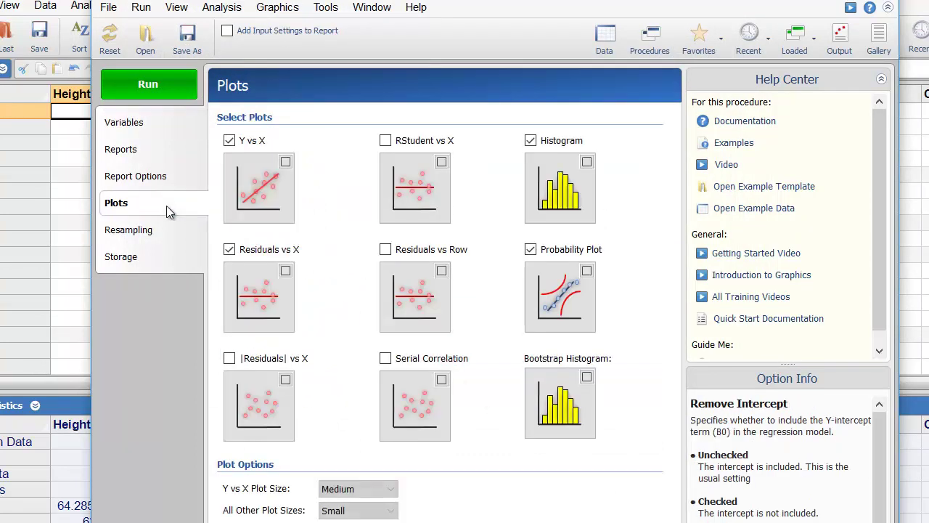
left_click(249, 194)
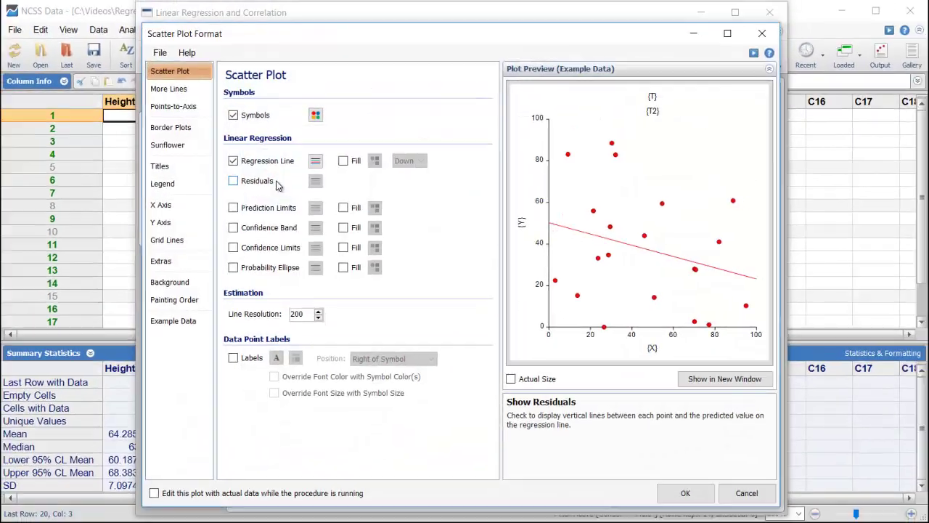
left_click(315, 115)
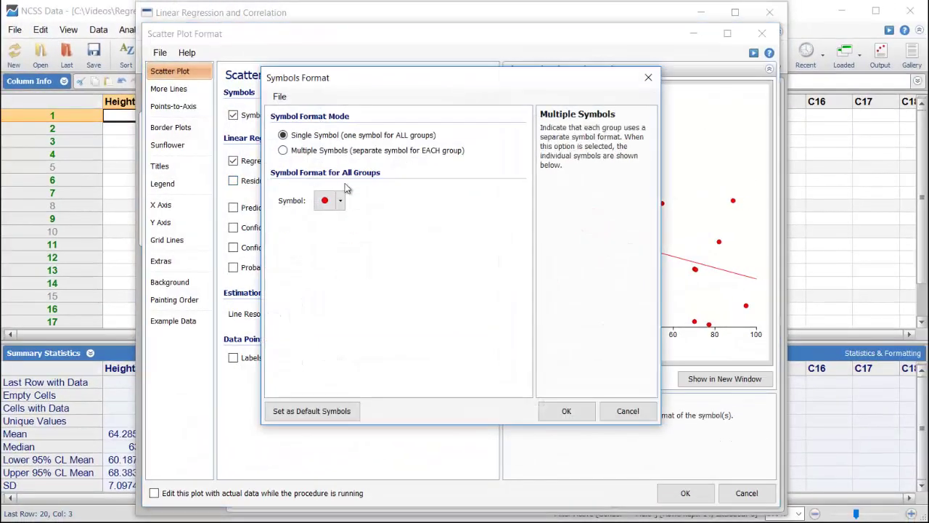
left_click(339, 200)
left_click(428, 262)
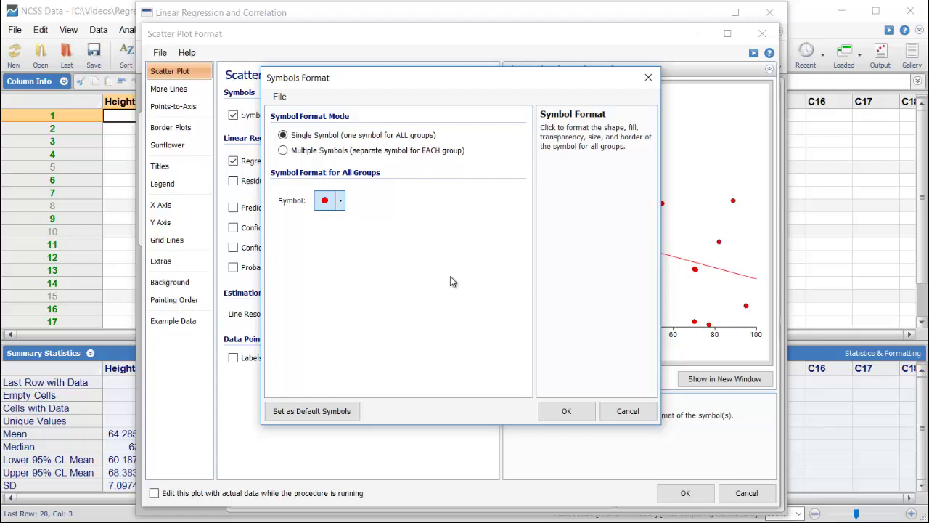
left_click(566, 411)
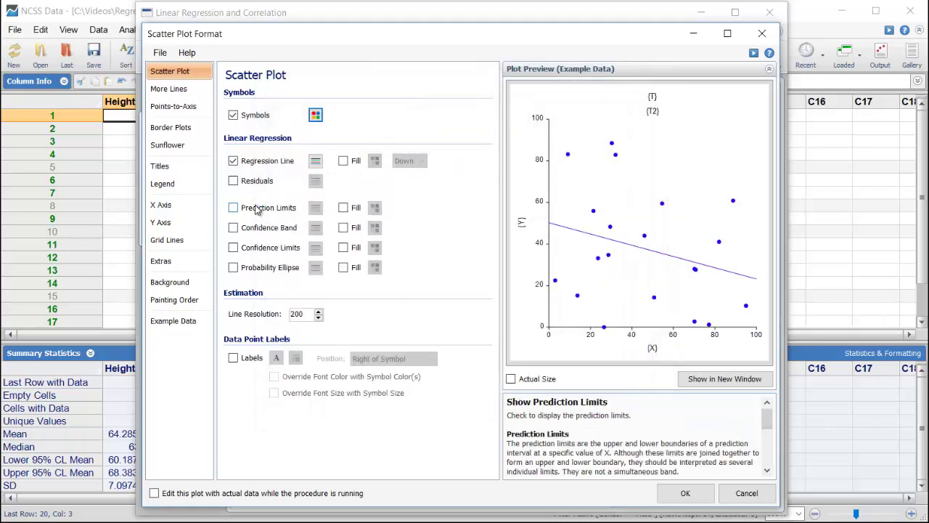
Add filled prediction limits around the regression line and confirm the plot format.
left_click(256, 208)
left_click(343, 207)
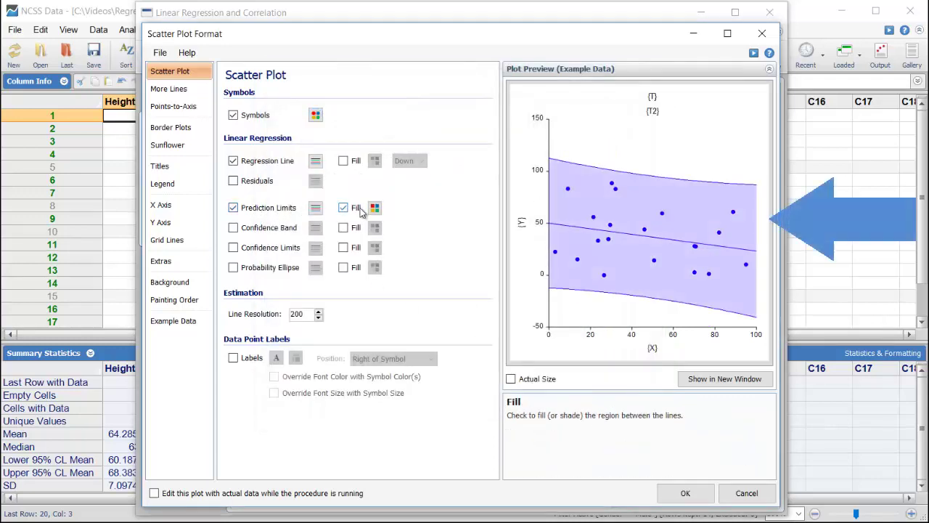
left_click(686, 493)
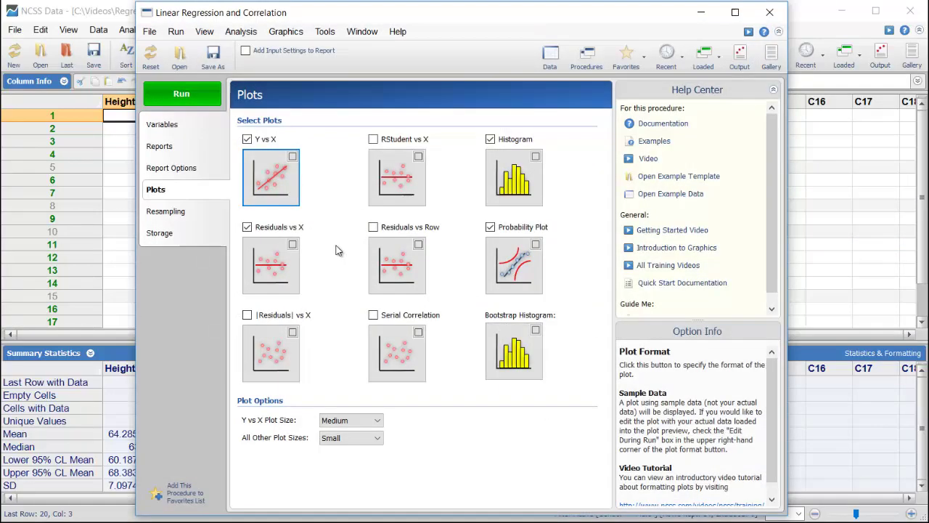
Run the regression and review each report section, ending on the Weight vs. Height plot.
left_click(179, 102)
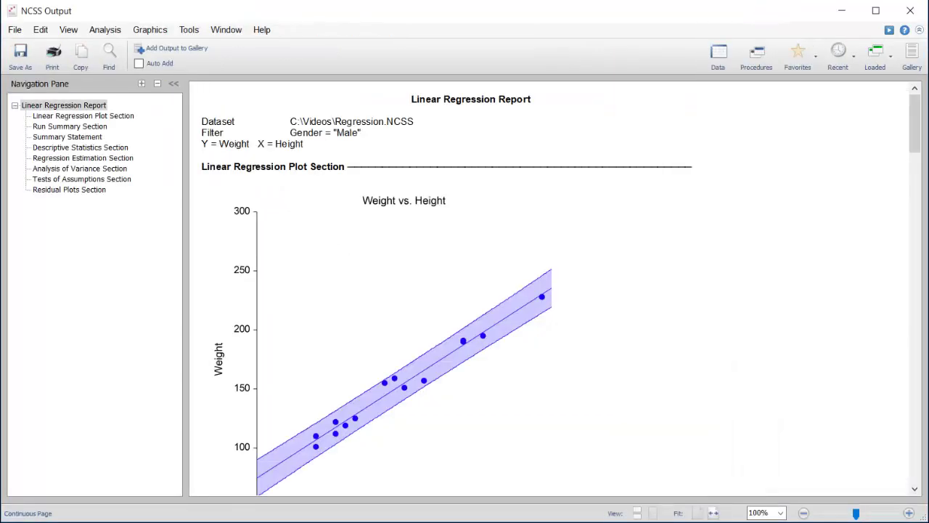
left_click(44, 117)
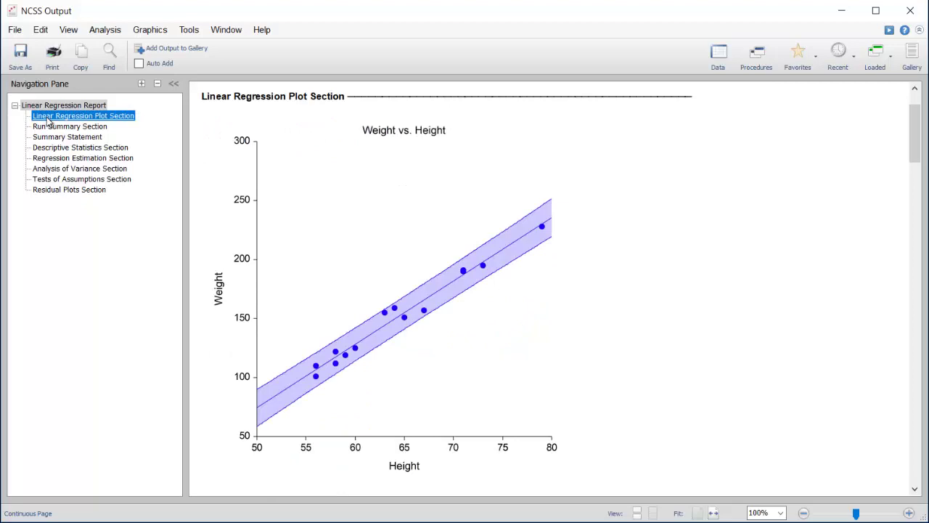
left_click(48, 128)
left_click(48, 137)
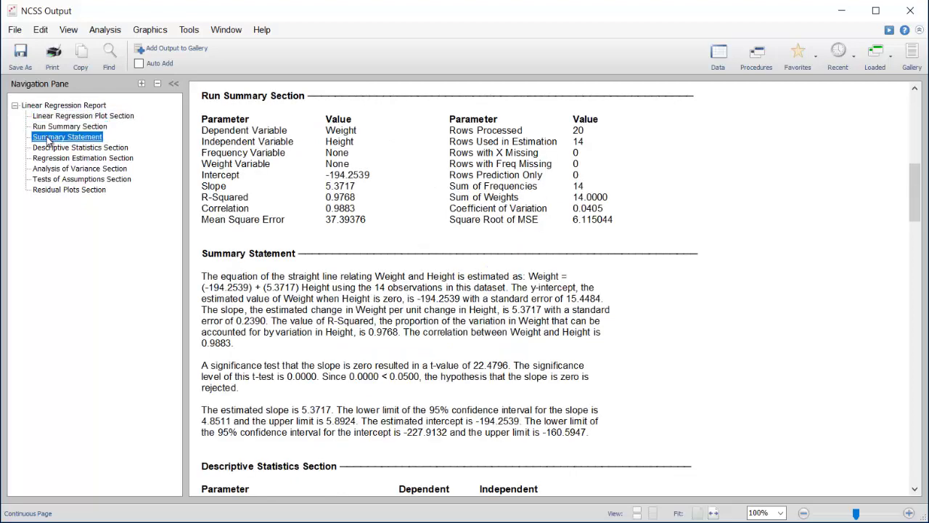
left_click(48, 147)
left_click(48, 157)
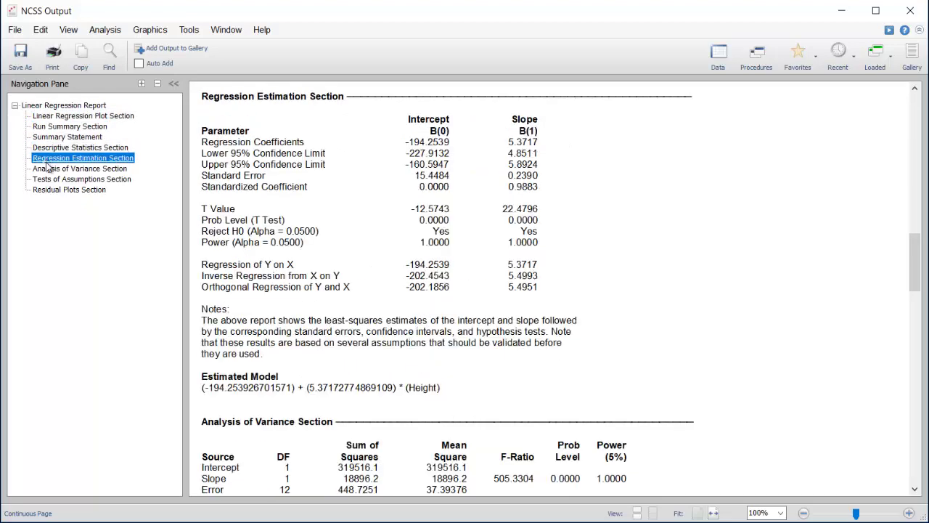
left_click(48, 169)
left_click(48, 157)
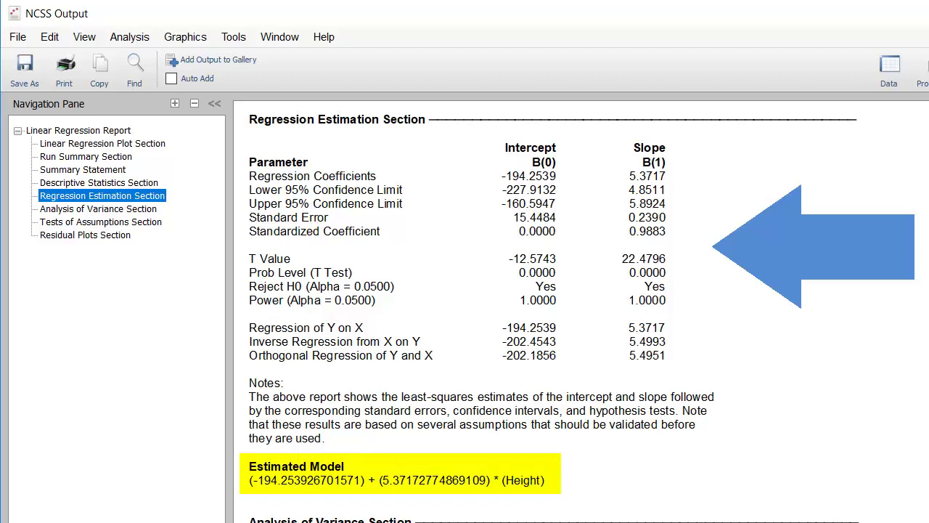
left_click(51, 143)
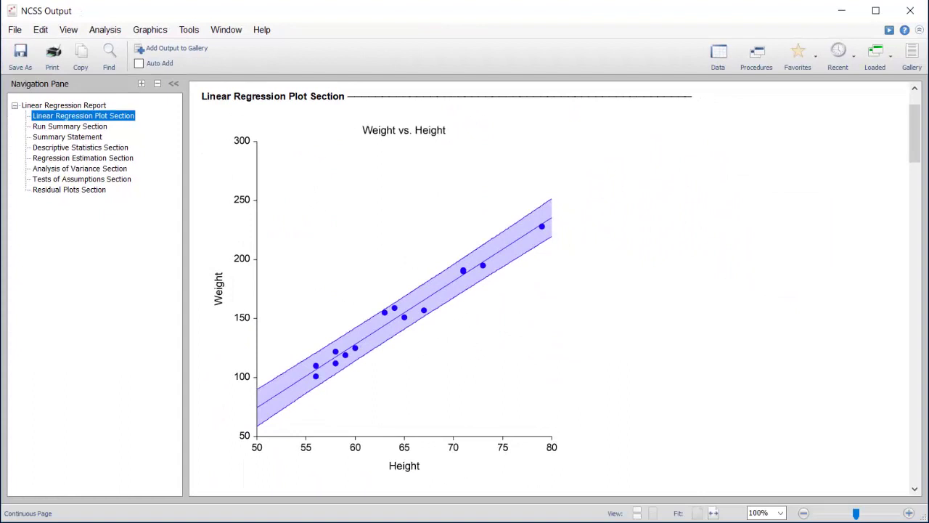
Save the enlarged regression plot as the JPEG image Image1.jpeg.
double_click(347, 276)
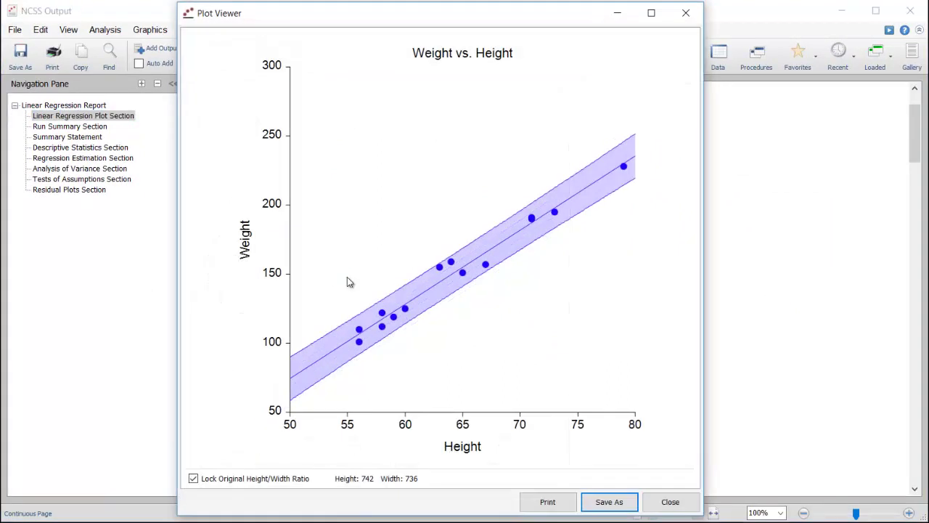
left_click(603, 501)
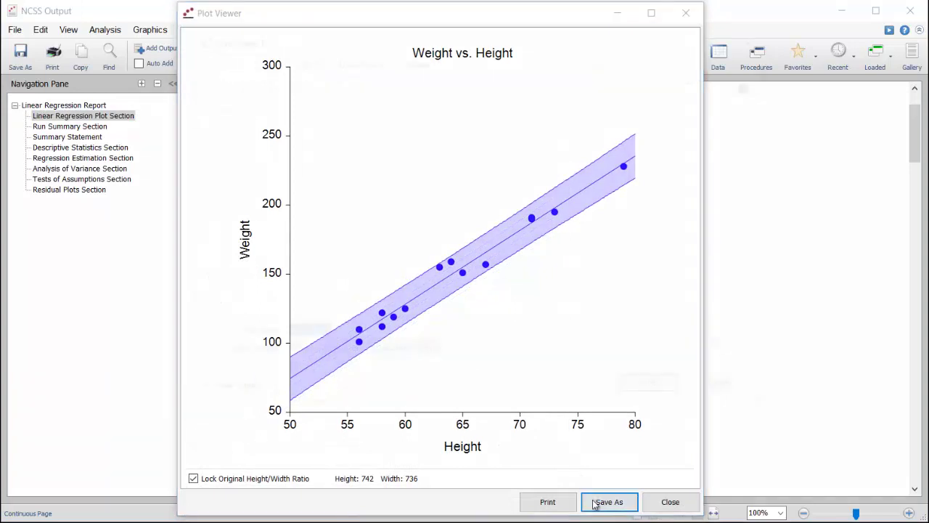
left_click(482, 357)
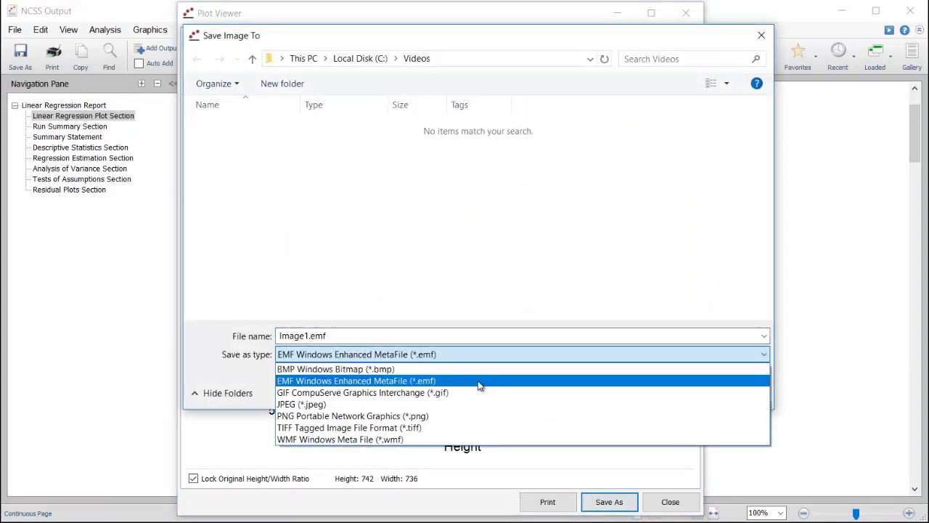
left_click(475, 403)
left_click(653, 392)
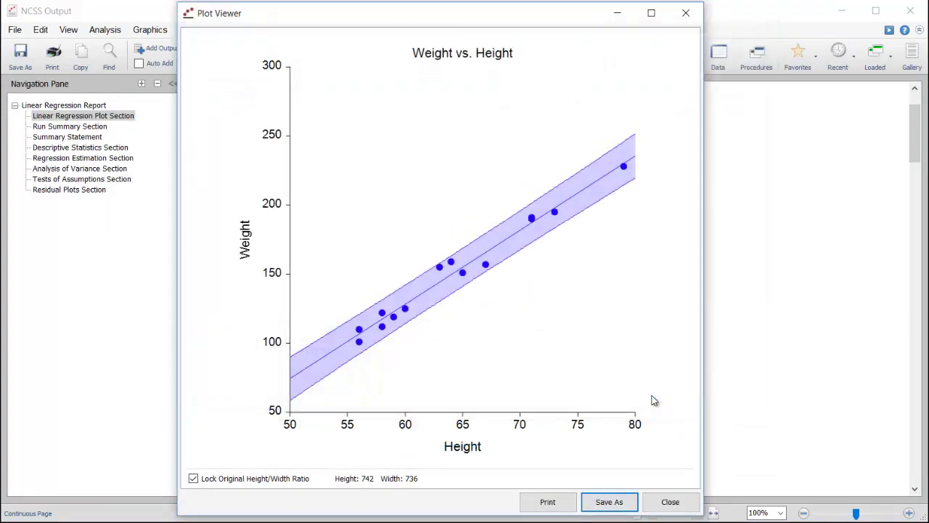
left_click(670, 502)
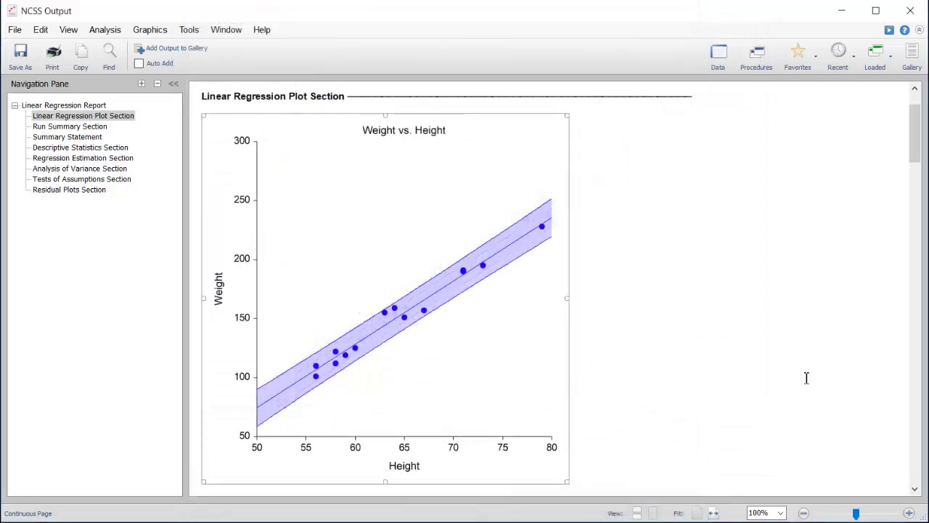
Copy the plot into the blank Word document with Keep Source formatting, then minimize Word.
right_click(447, 253)
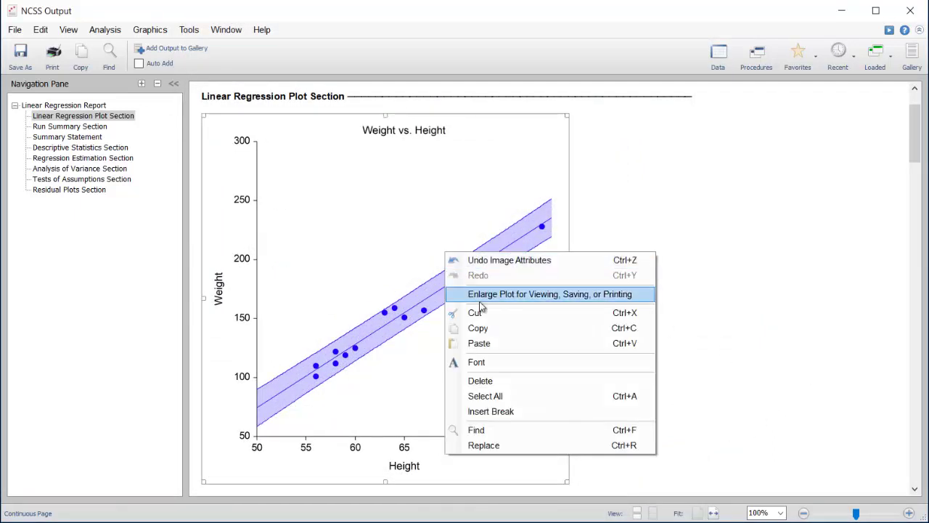
left_click(490, 340)
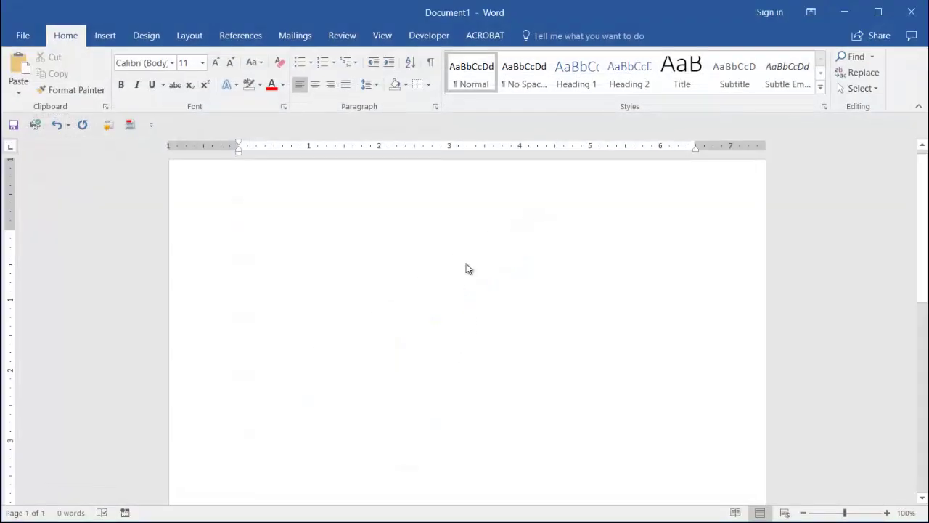
right_click(468, 266)
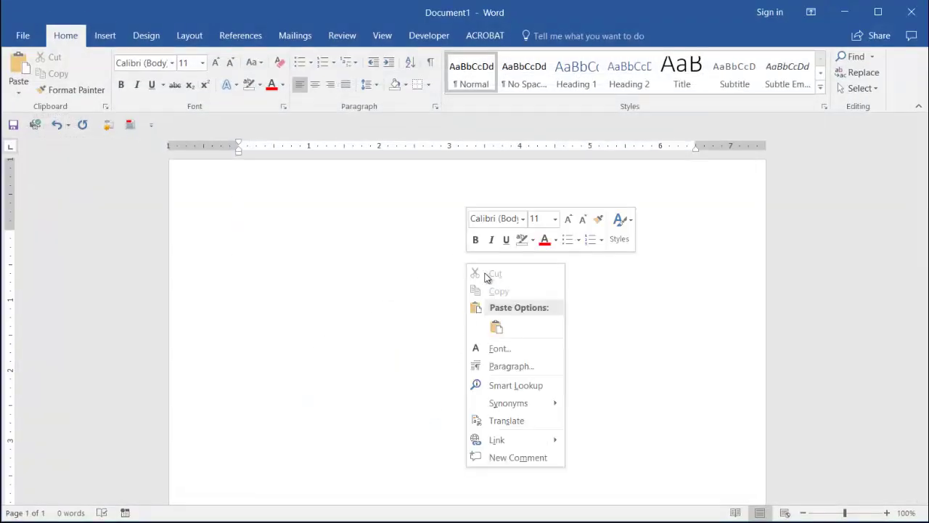
left_click(497, 327)
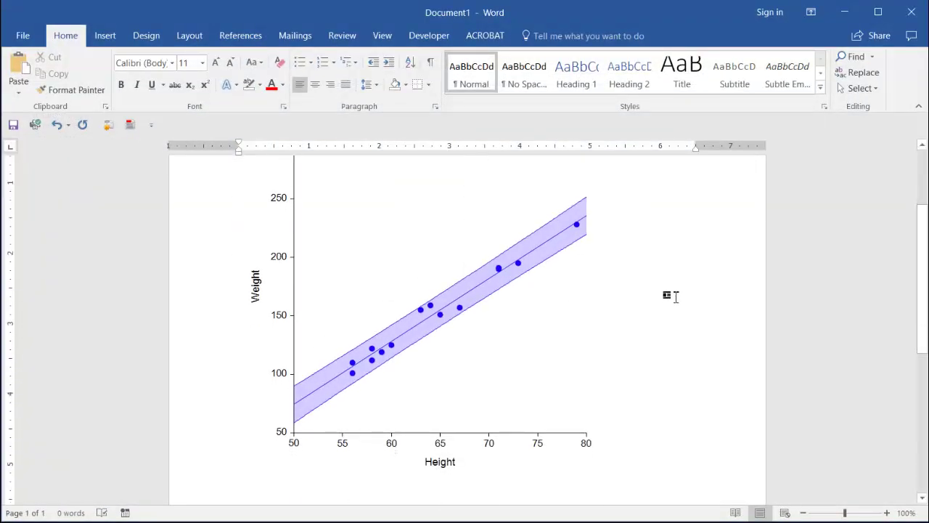
scroll(676, 297, "up", 3)
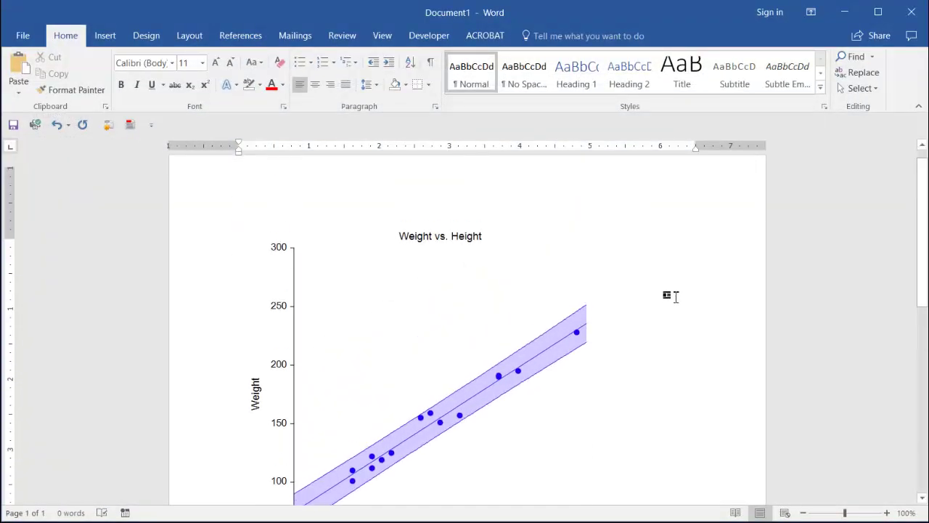
left_click(846, 14)
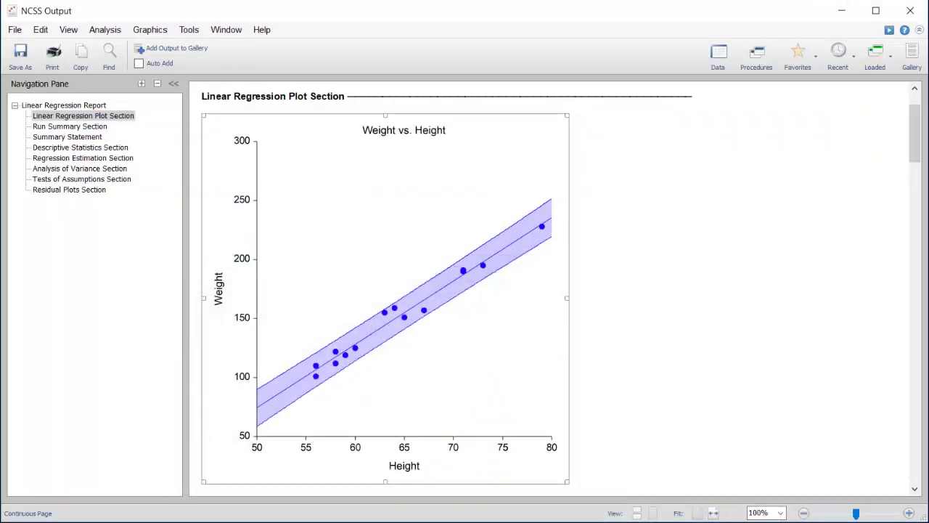